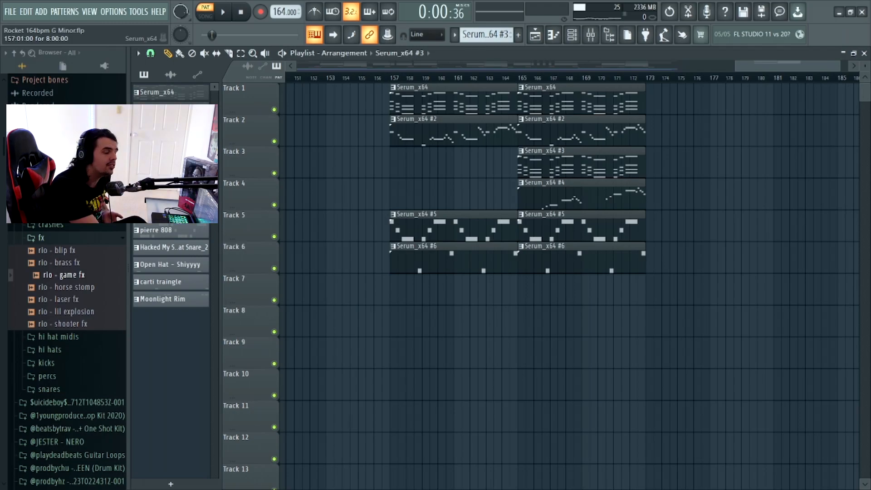
Step: Open the first Serum_x64 pattern's notes from the playlist in the piano roll
double_click(493, 88)
drag(493, 67, 284, 67)
scroll(500, 250, down, 3)
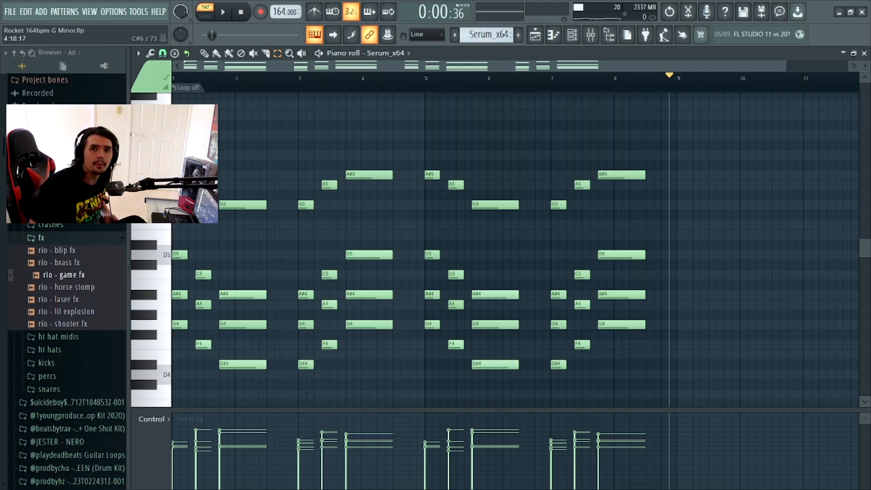
scroll(516, 250, down, 3)
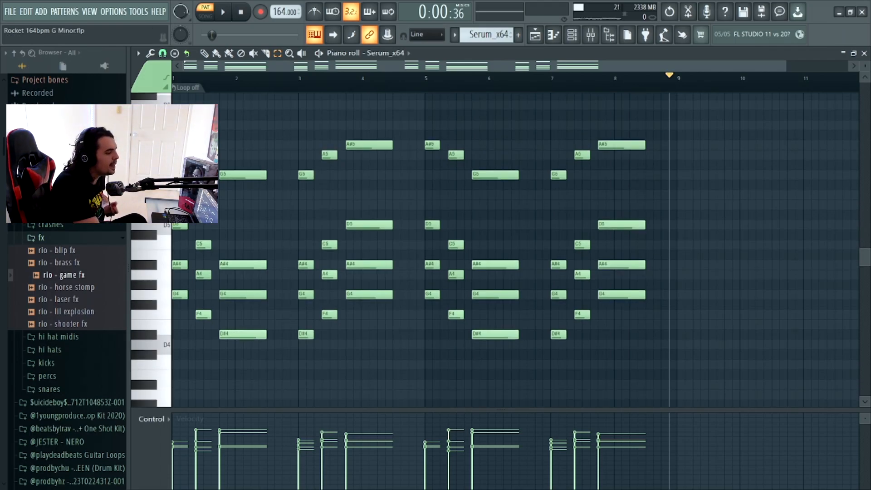
scroll(515, 125, up, 4)
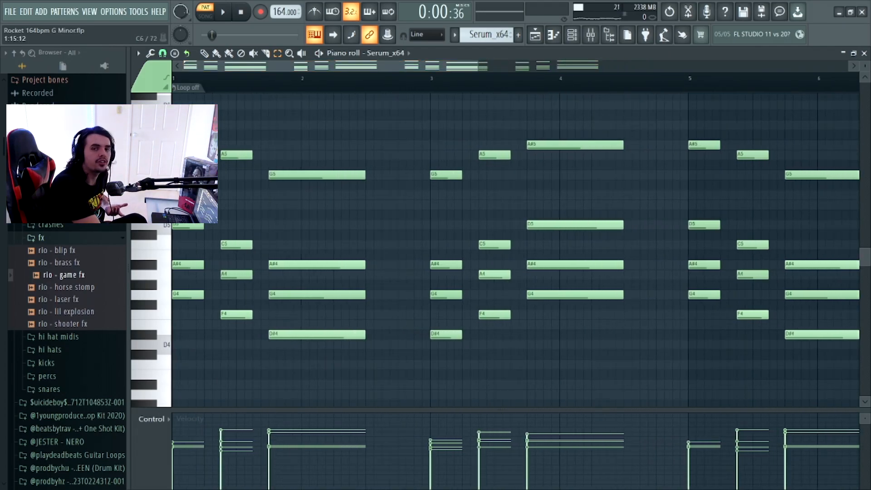
Step: Select each chord in bars 1 to 4 of the Serum_x64 pattern one after another to examine its notes
drag(186, 330, 174, 102)
drag(233, 130, 233, 330)
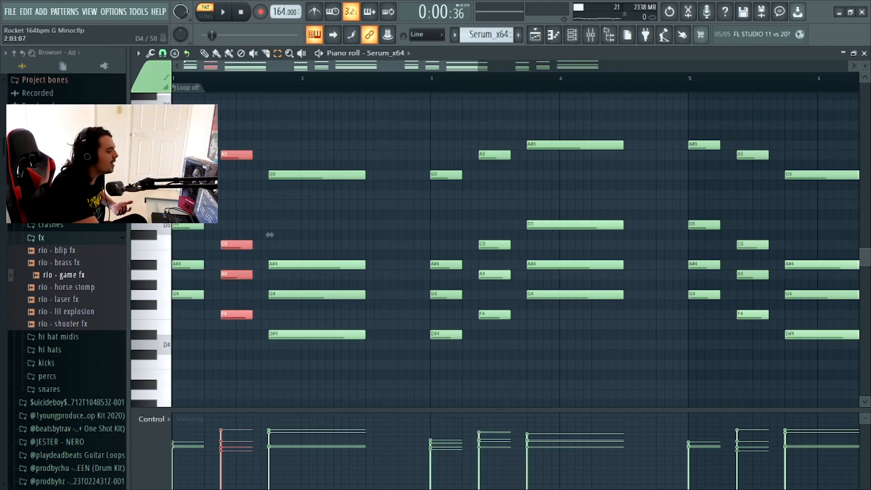
drag(317, 350, 317, 139)
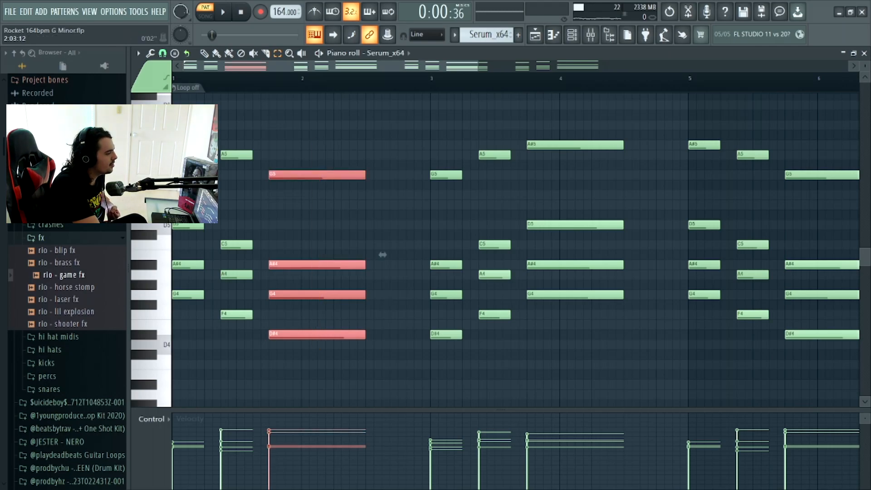
drag(425, 369, 447, 141)
drag(491, 350, 490, 130)
drag(579, 328, 585, 121)
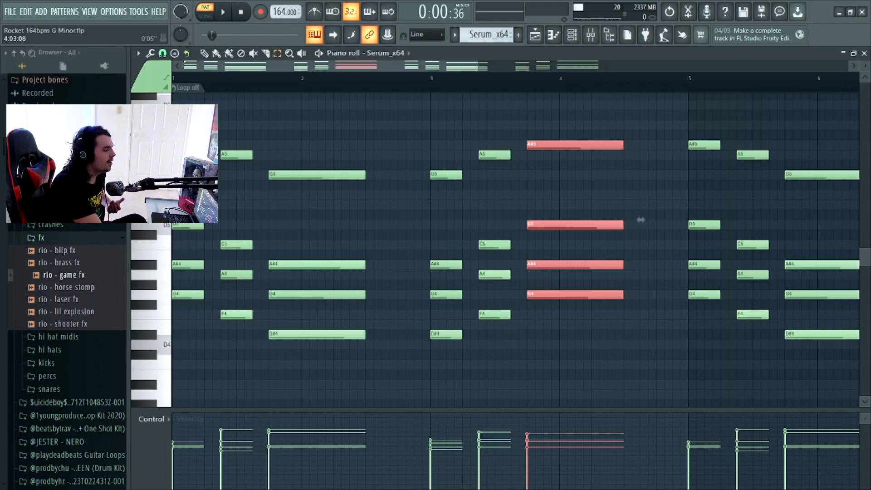
Step: Deselect the chord notes and play the Serum_x64 chord pattern from the start
scroll(472, 66, down, 4)
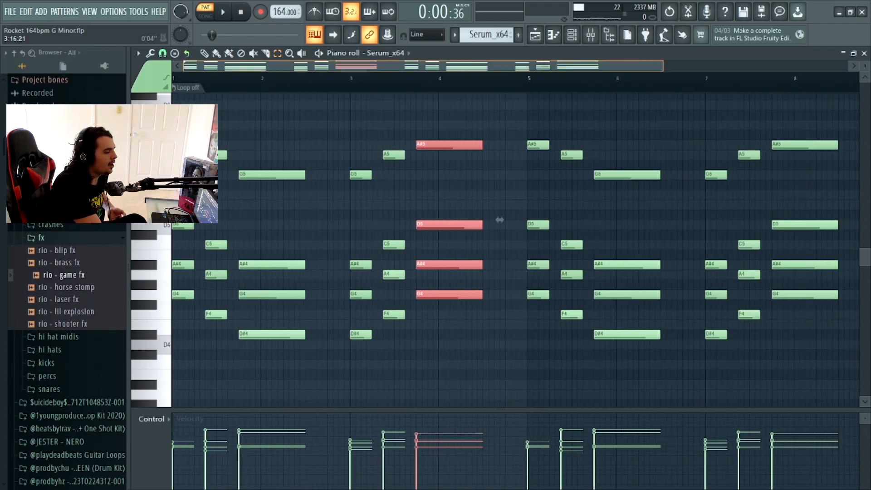
click(453, 118)
key(space)
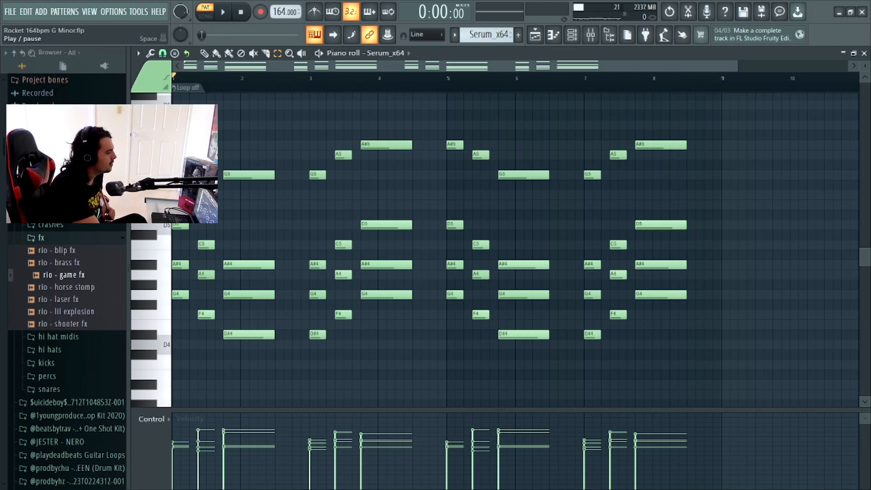
key(space)
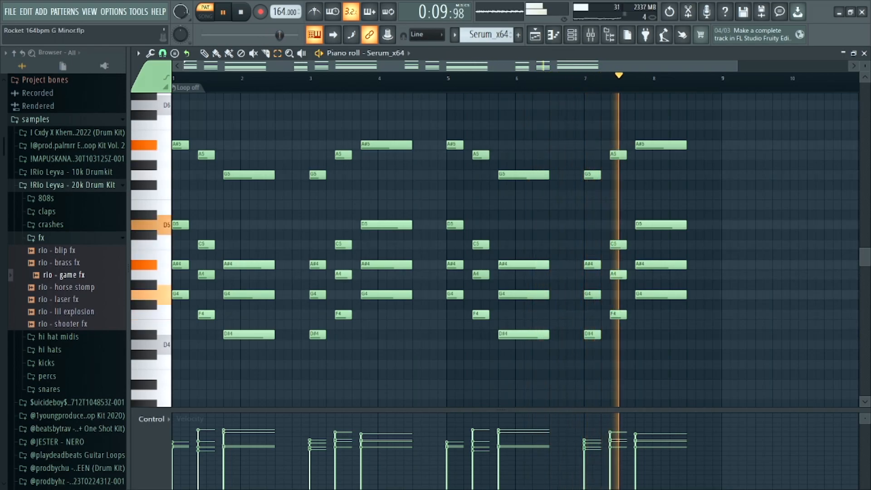
key(space)
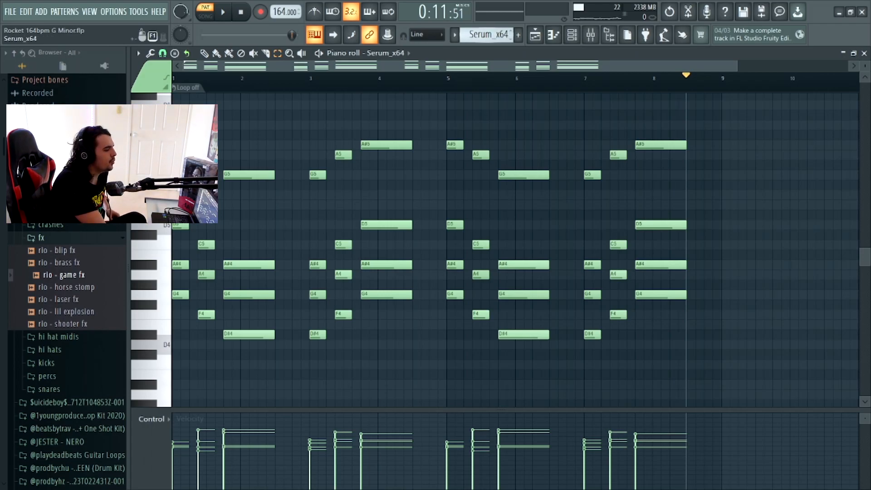
Step: Switch to the Serum_x64 #3 pattern, view its Serum synth and open its notes in the piano roll
scroll(486, 35, down, 2)
scroll(439, 171, up, 3)
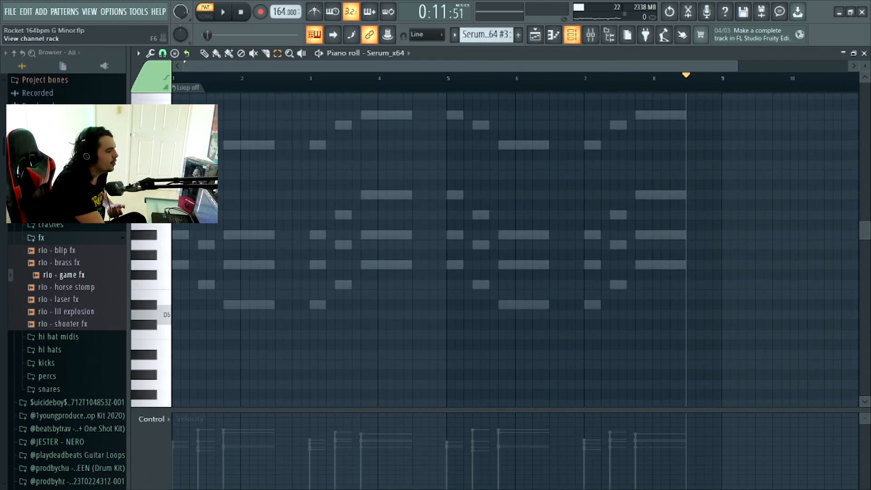
click(572, 35)
click(423, 177)
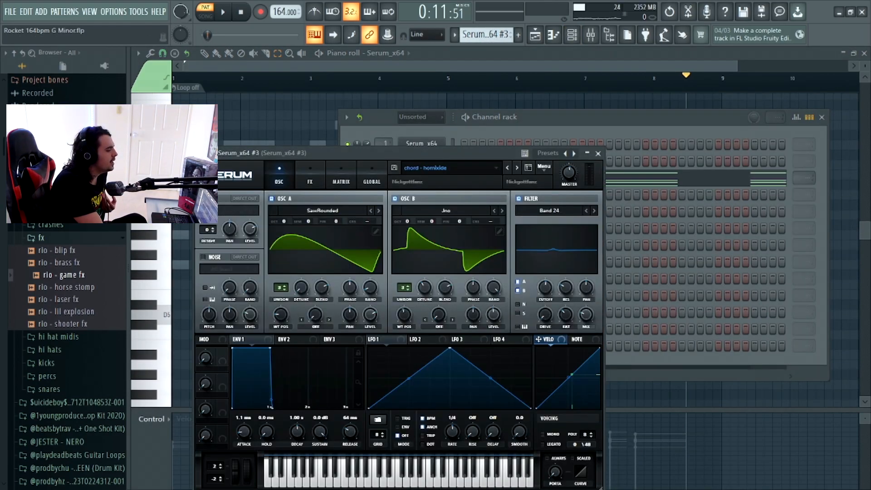
click(649, 178)
scroll(515, 249, up, 1)
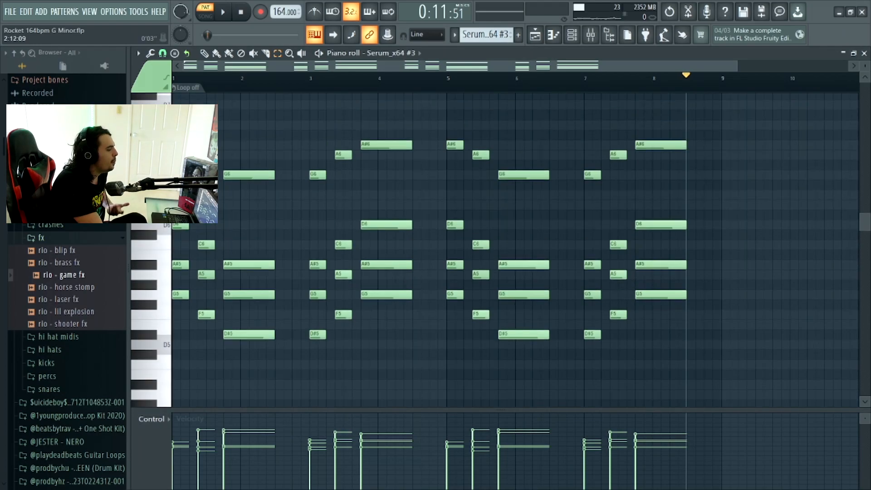
Step: Play the Serum_x64 #3 chord layer from the start and stop the playback at its end
key(space)
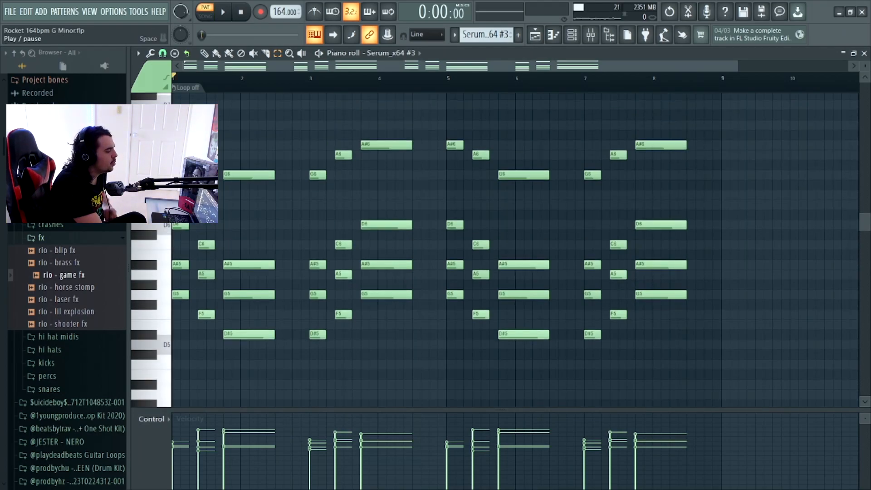
key(space)
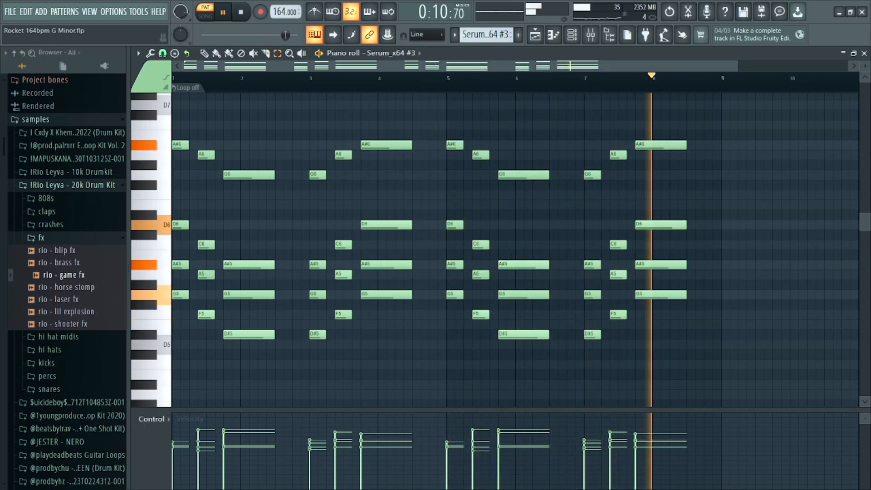
key(space)
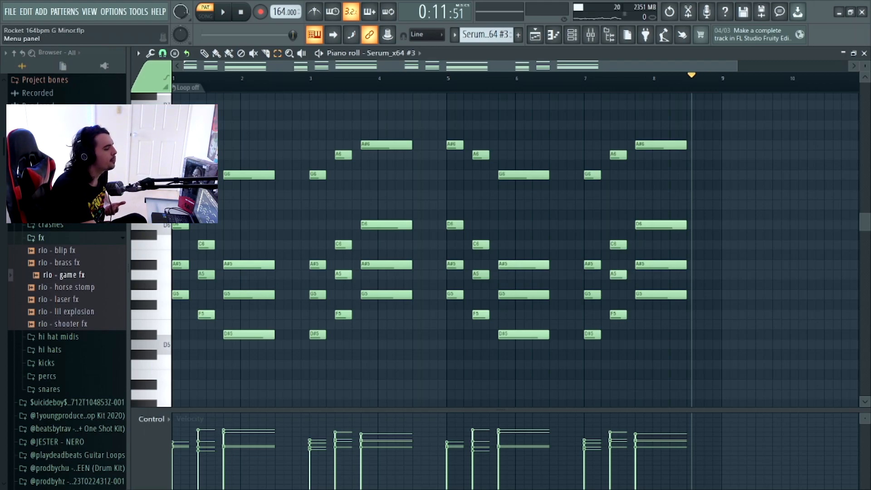
Step: Switch to the Serum_x64 #2 pattern and open its melody notes in the piano roll
scroll(486, 36, up, 1)
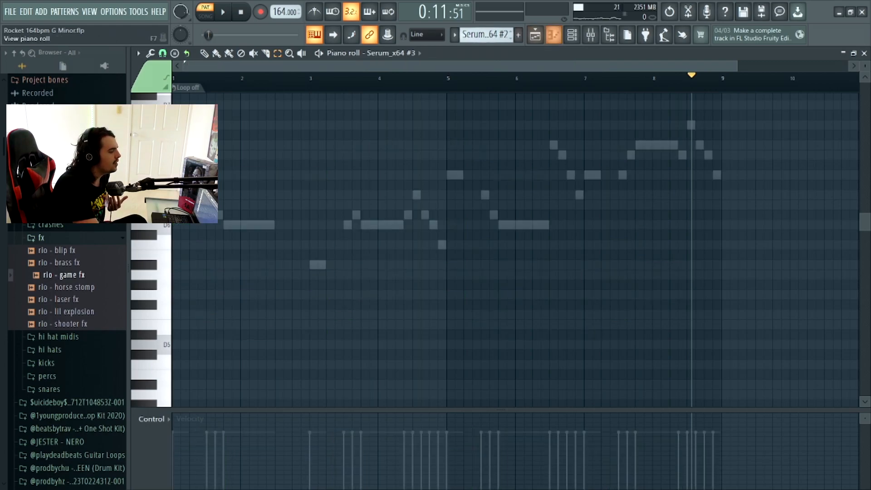
click(573, 35)
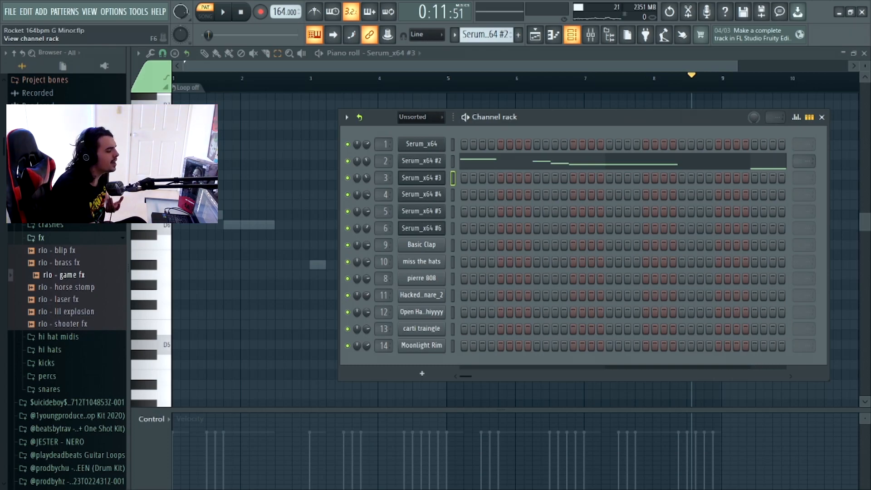
click(571, 164)
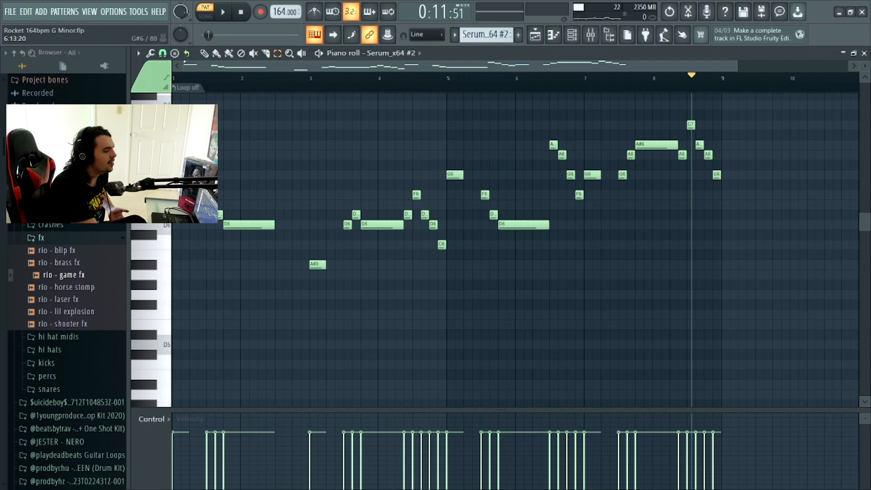
Step: Play the Serum_x64 #2 melody from the start in pattern mode, stopping the playback at its end
click(205, 12)
click(205, 12)
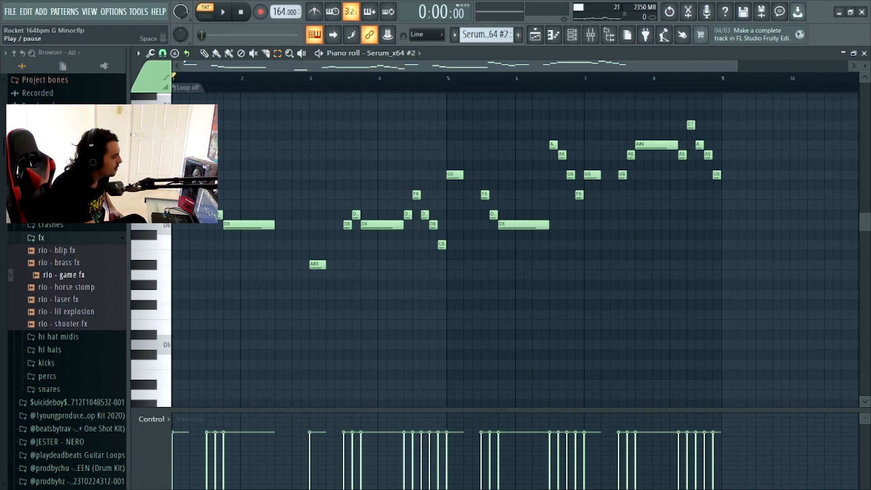
click(222, 12)
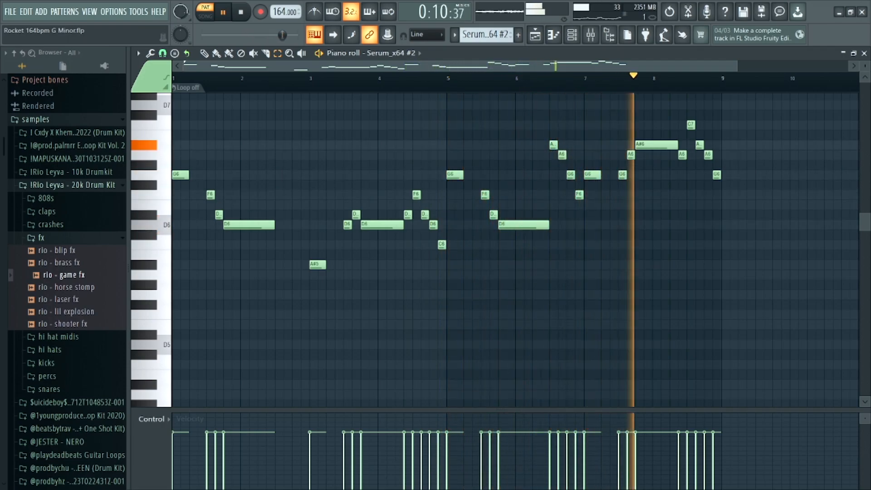
key(space)
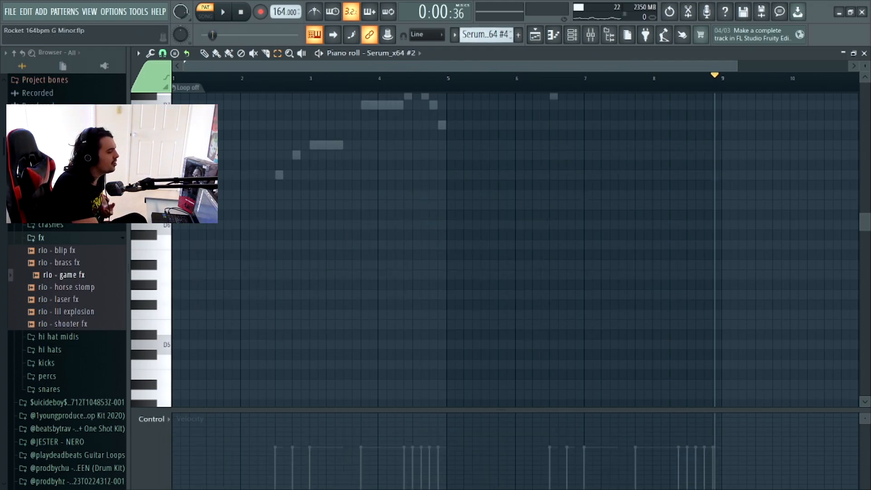
Step: Open the Serum_x64 #4 pattern's notes in the piano roll and view the channel's Serum synth
click(572, 35)
click(549, 194)
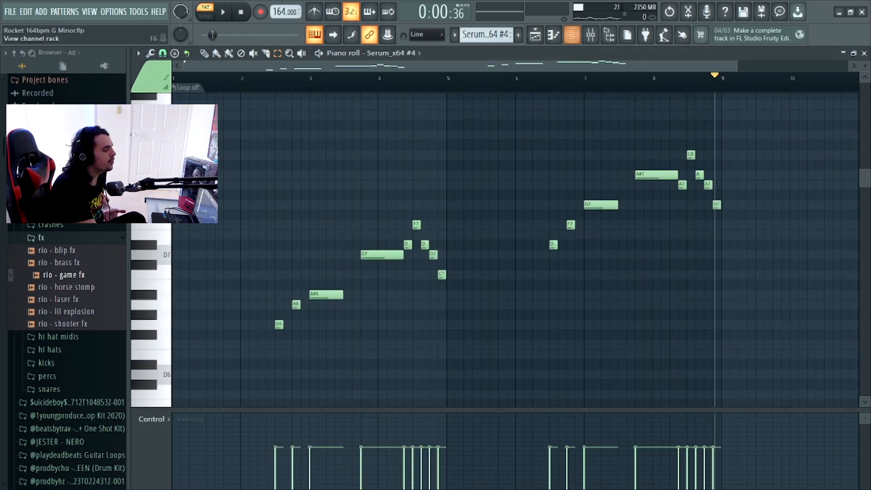
click(572, 34)
click(422, 195)
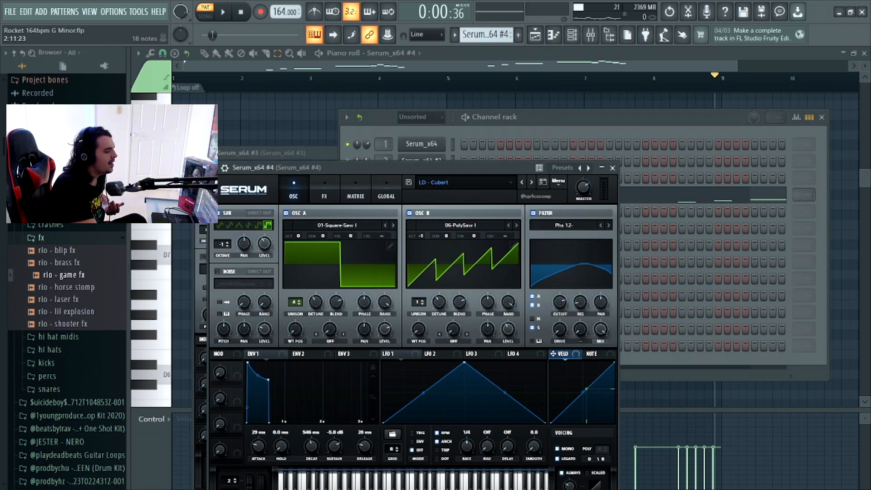
click(295, 132)
Step: Play the Serum_x64 #4 counter-melody from the start and stop the playback
key(space)
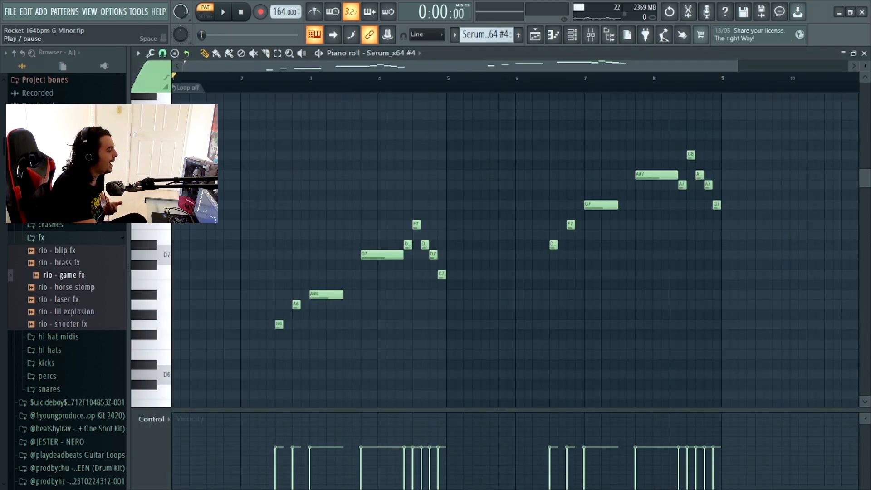
key(space)
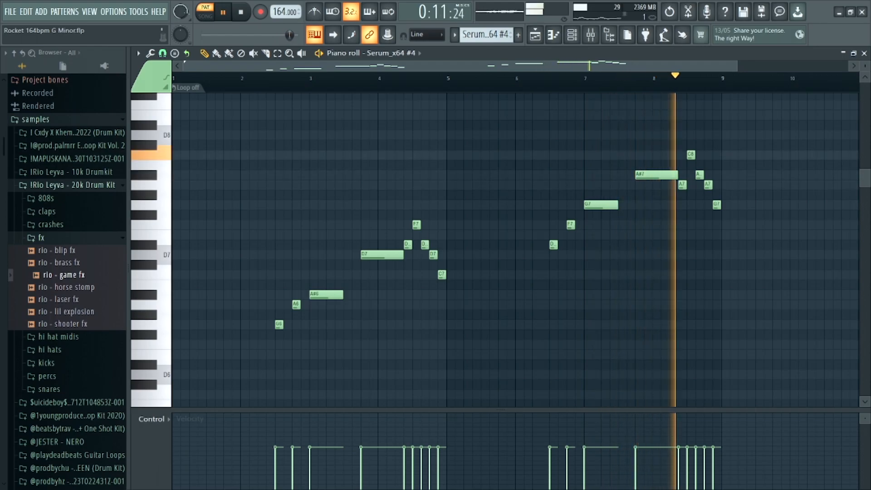
key(space)
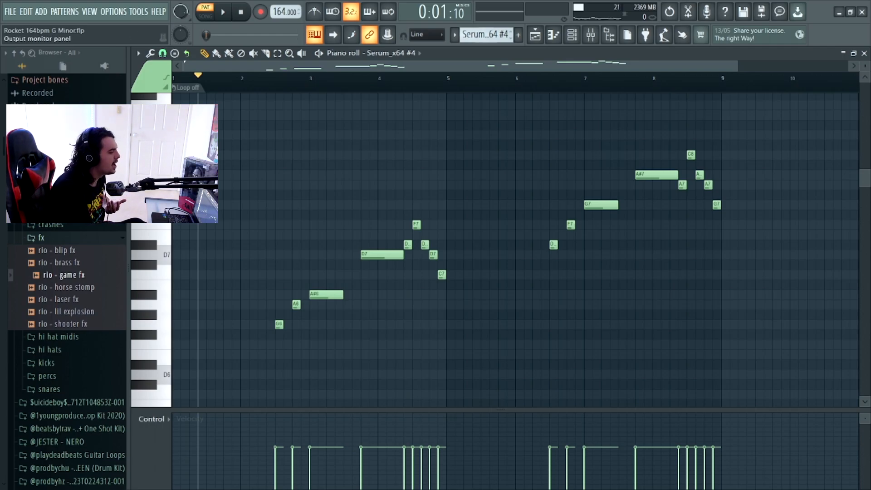
Step: Switch to the Serum_x64 #5 pattern, view its Serum bass synth and open its notes in the piano roll
scroll(487, 35, down, 1)
click(572, 35)
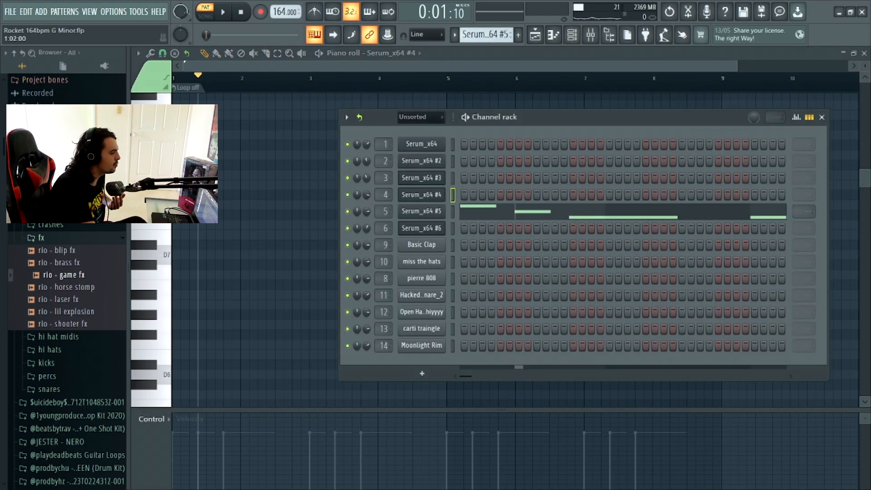
click(422, 211)
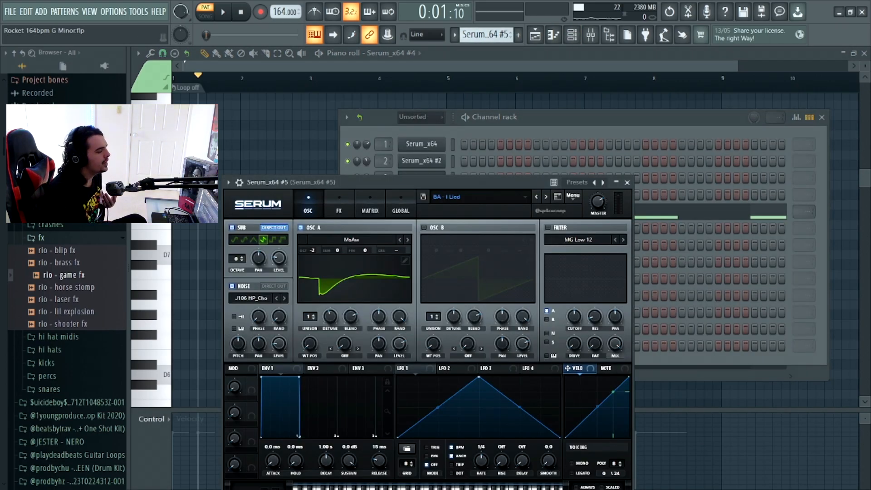
click(628, 182)
click(539, 207)
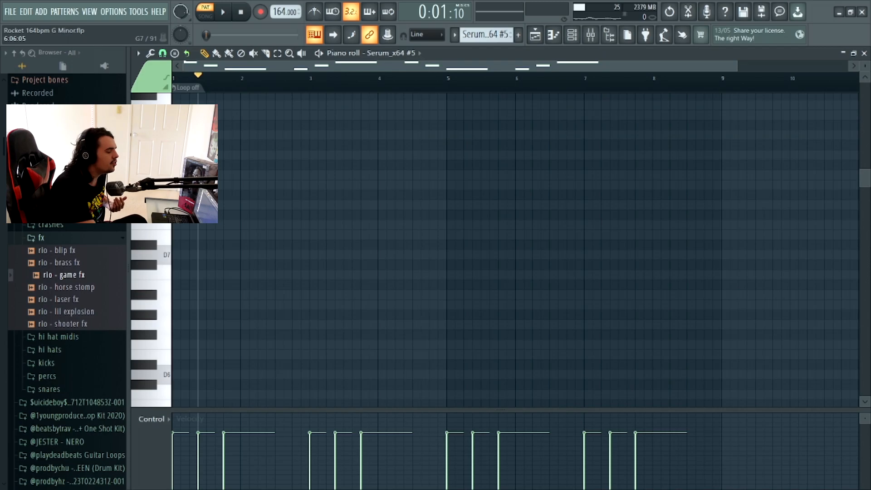
Step: Play the Serum_x64 #5 bass line from the start with its notes in view, stopping after about four bars
scroll(539, 207, down, 7)
drag(192, 78, 173, 79)
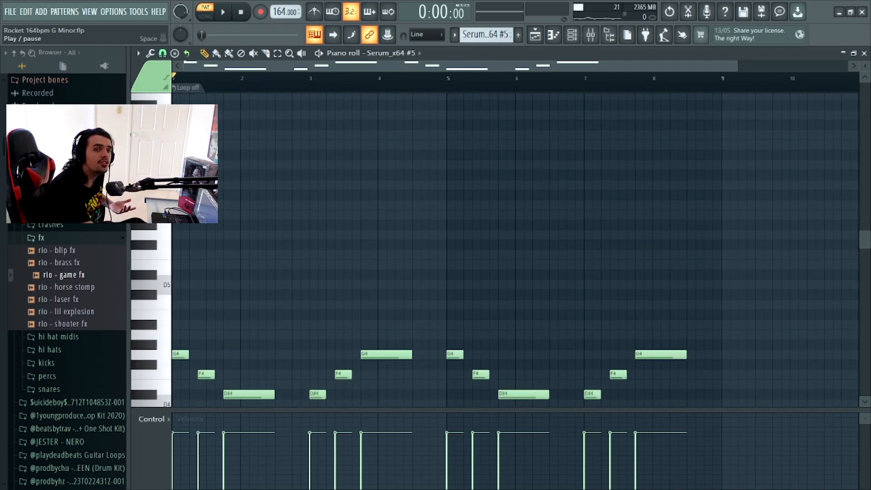
key(space)
scroll(515, 250, up, 2)
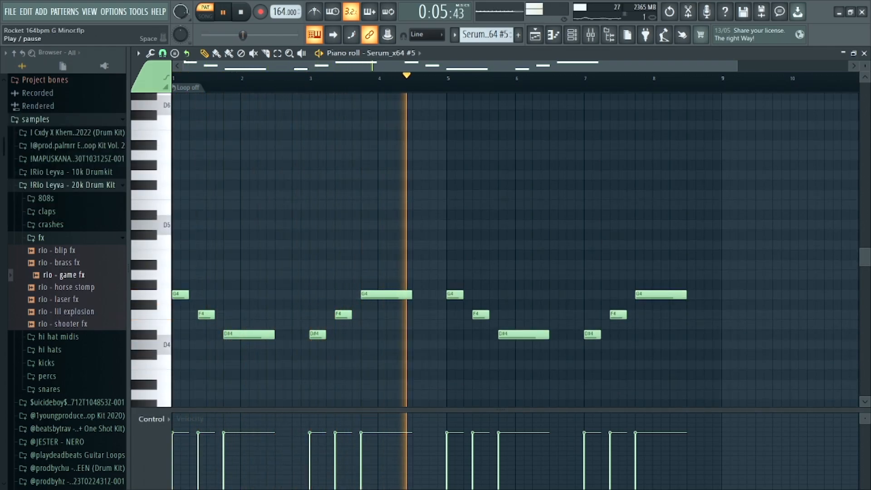
key(space)
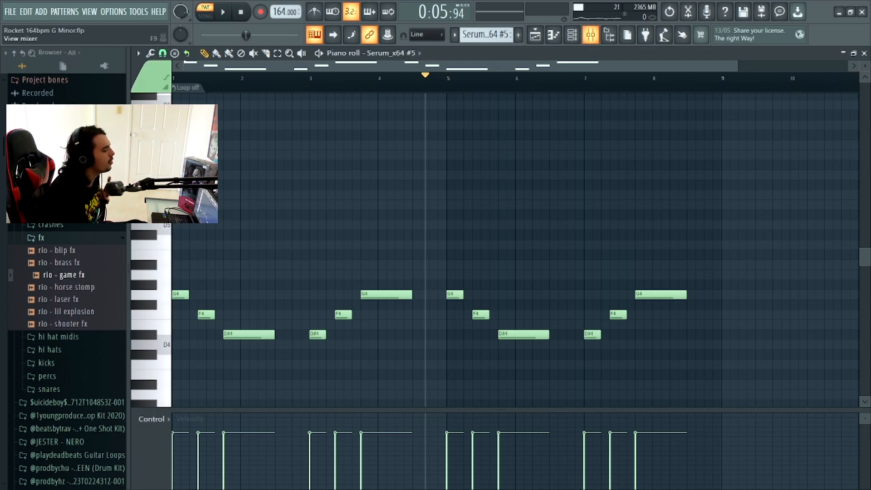
Step: Switch to the Serum_x64 #6 pattern and open its Serum synth from the channel rack
scroll(486, 35, down, 1)
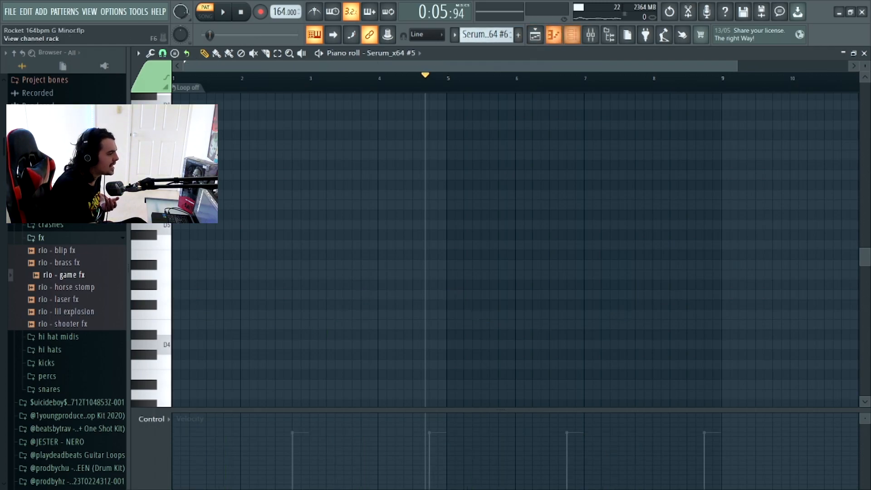
click(572, 35)
click(421, 228)
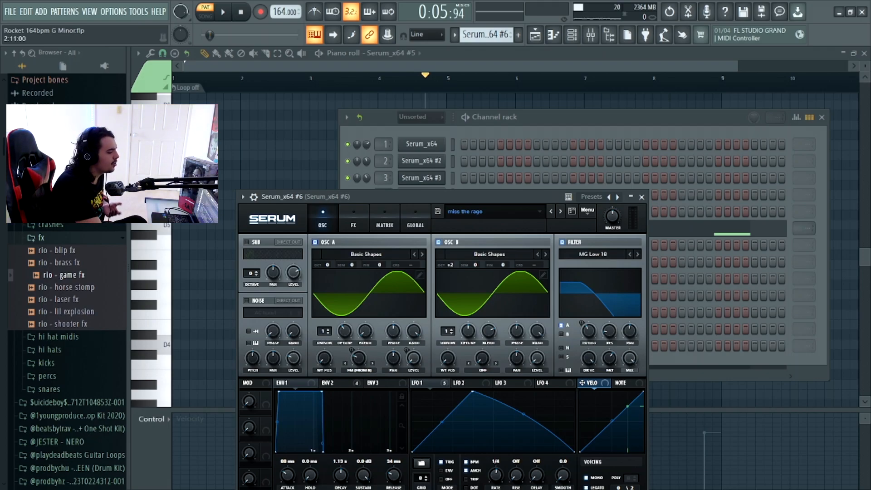
Step: Open the Serum_x64 #6 notes in the piano roll and play the pattern with them in view, stopping the playback
click(670, 228)
click(671, 226)
right_click(672, 225)
scroll(671, 227, down, 3)
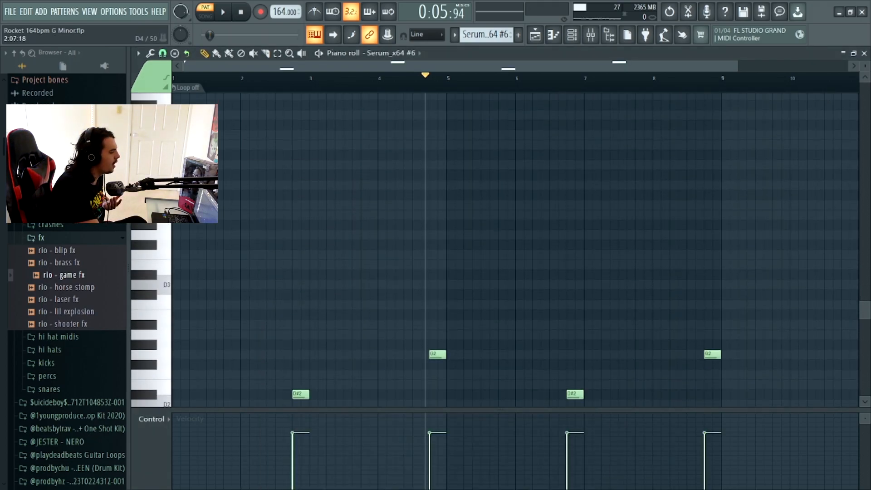
key(space)
scroll(404, 172, down, 1)
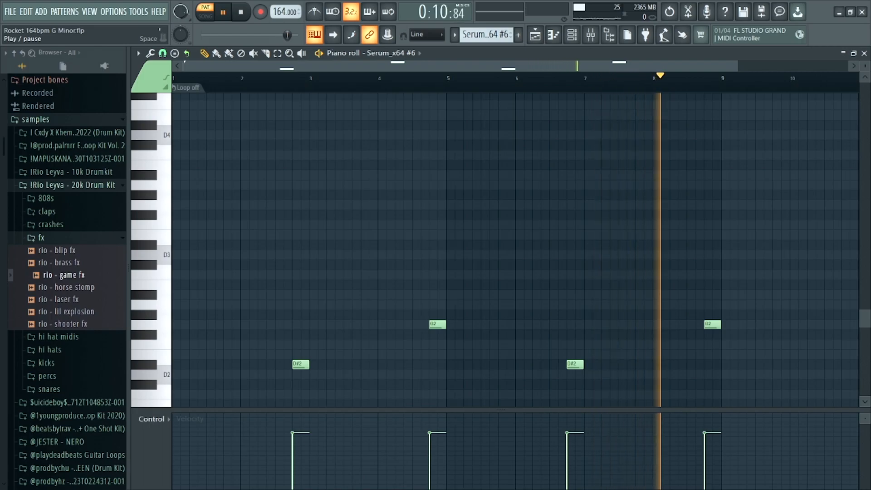
key(space)
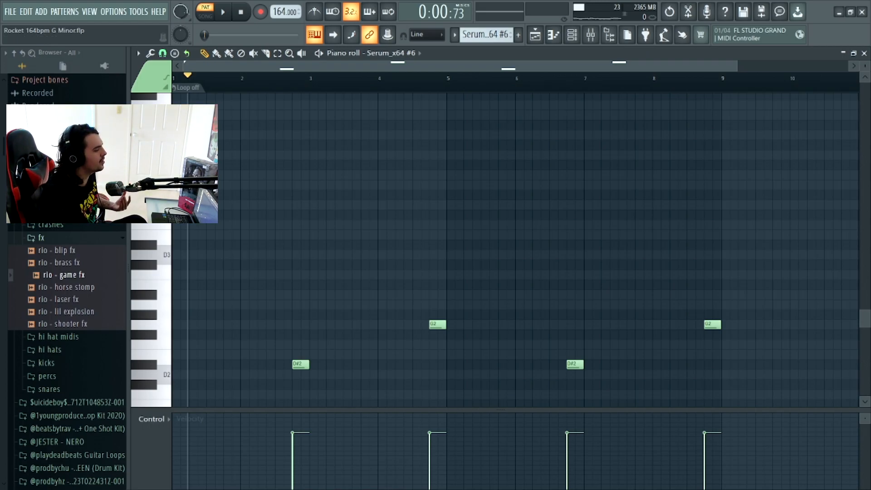
Step: In the mixer, inspect Fruity parametric EQ 2 on the Serum_x64 track and check the effect slots of Serum_x64 #2 and #3
click(590, 35)
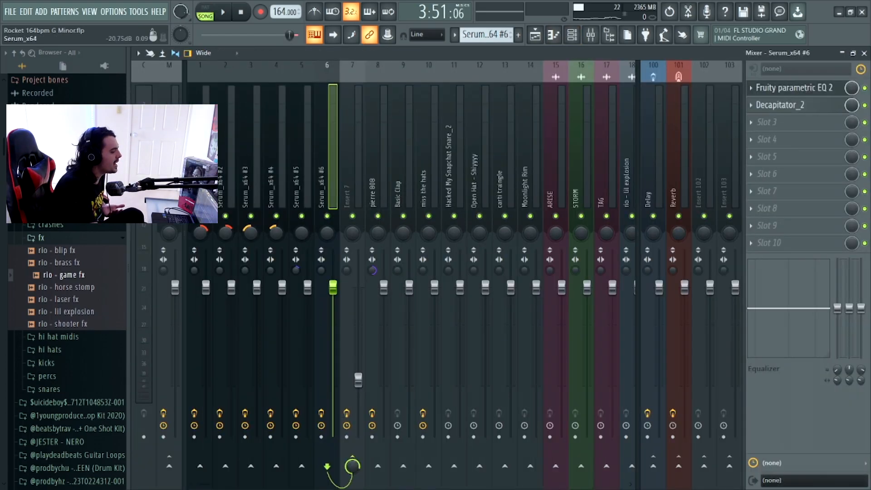
click(202, 164)
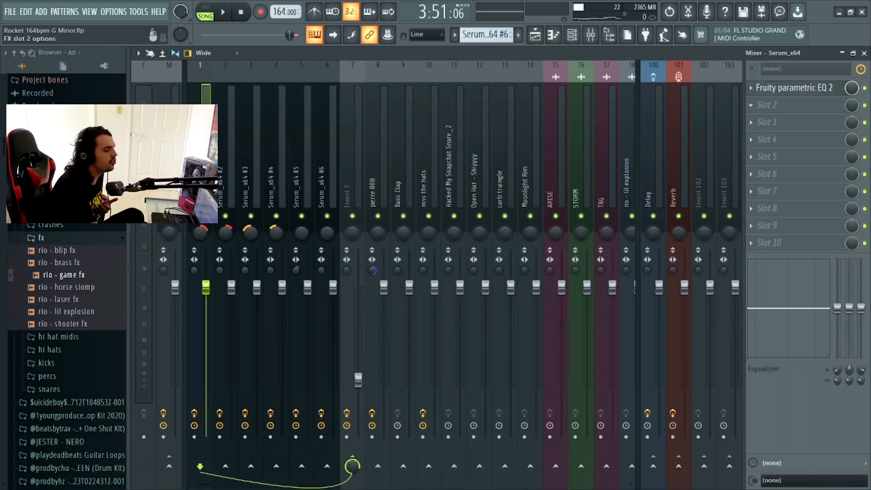
click(794, 88)
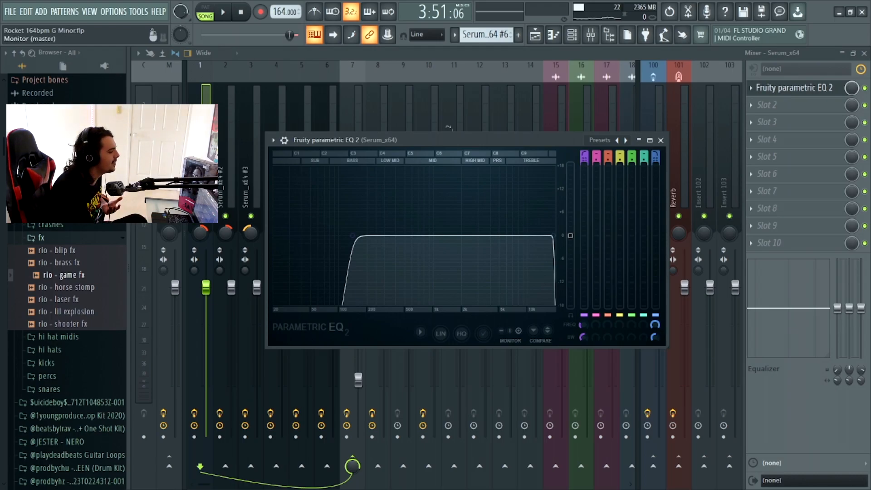
click(227, 159)
click(252, 158)
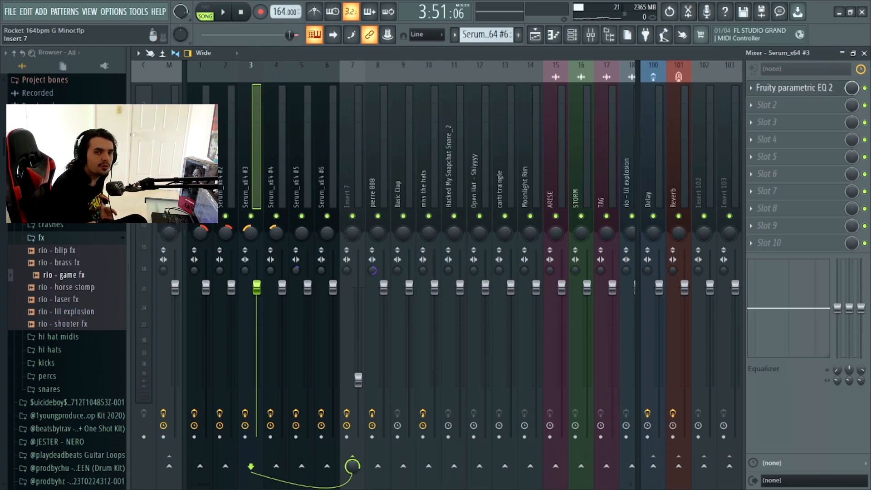
Step: Select the Insert 7 mixer track and view its SoundShifter Pitch and ValhallaVintageVerb settings, closing each effect window
click(351, 159)
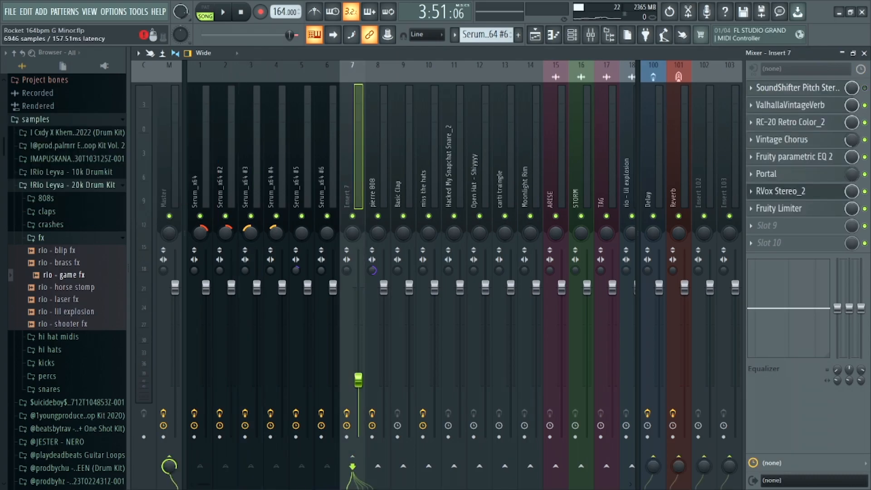
click(798, 88)
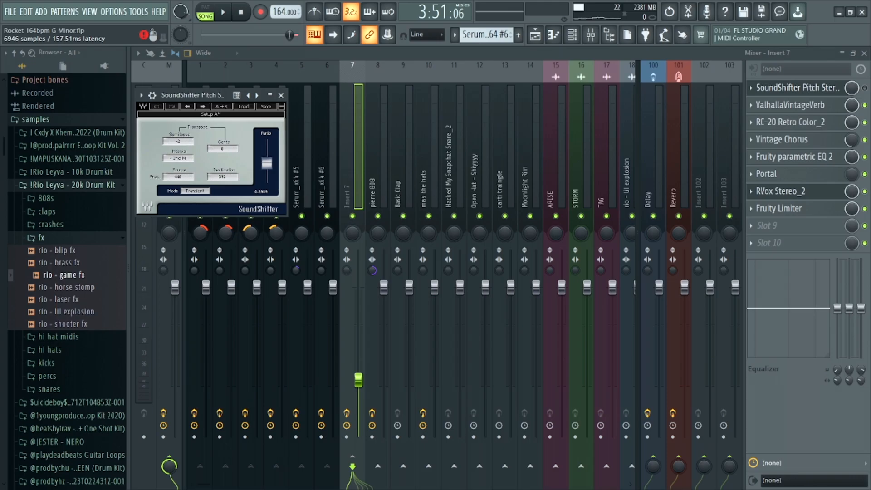
click(798, 88)
click(799, 105)
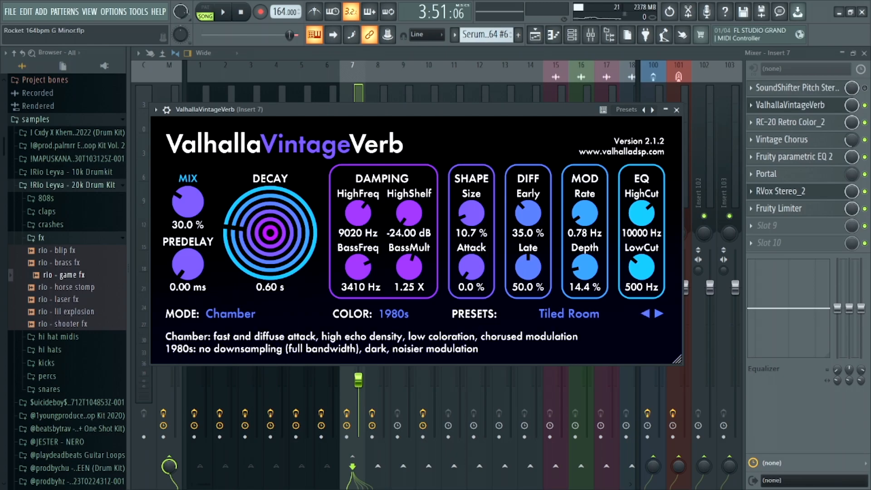
click(676, 110)
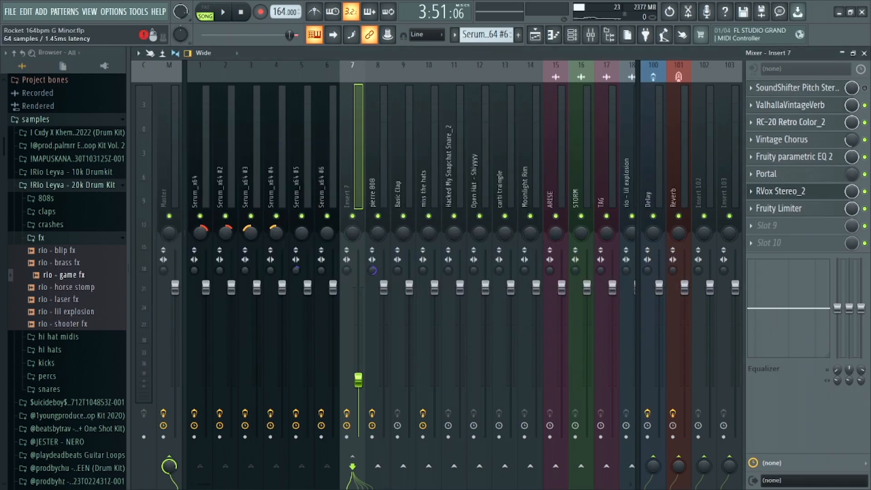
Step: View the RC-20 Retro Color_2, Vintage Chorus, Fruity parametric EQ 2 and Portal settings on Insert 7 in turn, closing Portal at the end
click(791, 122)
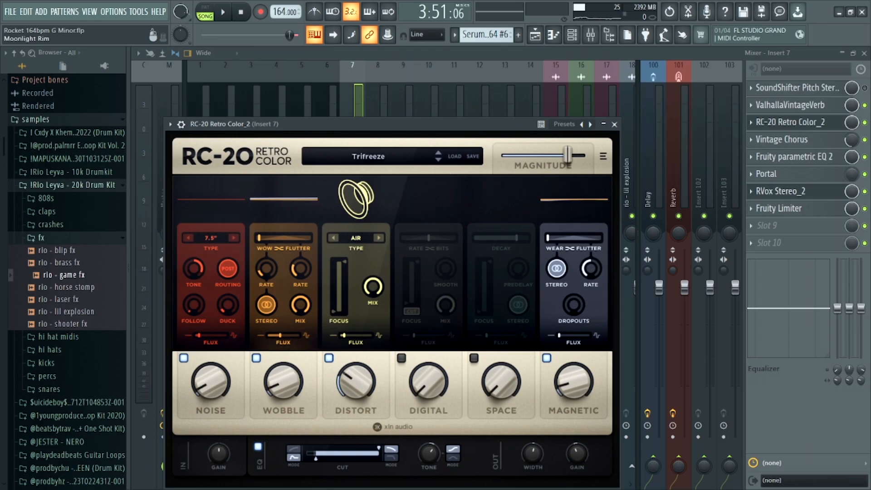
click(776, 140)
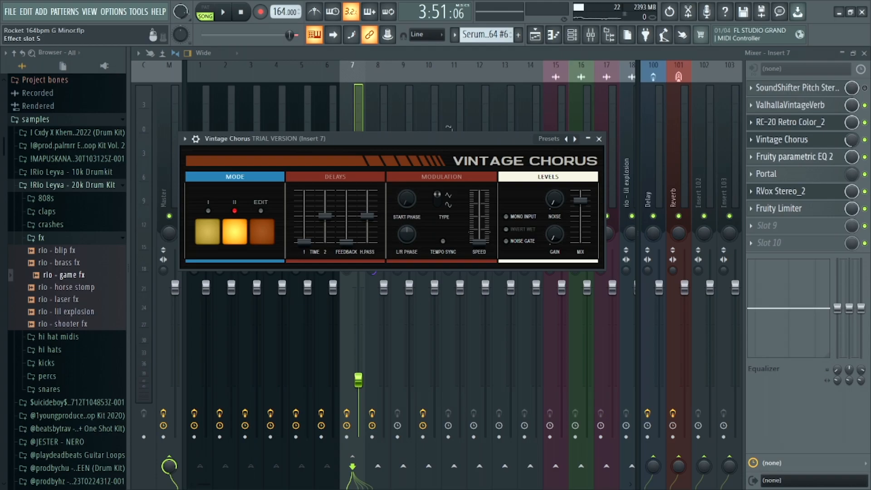
click(795, 157)
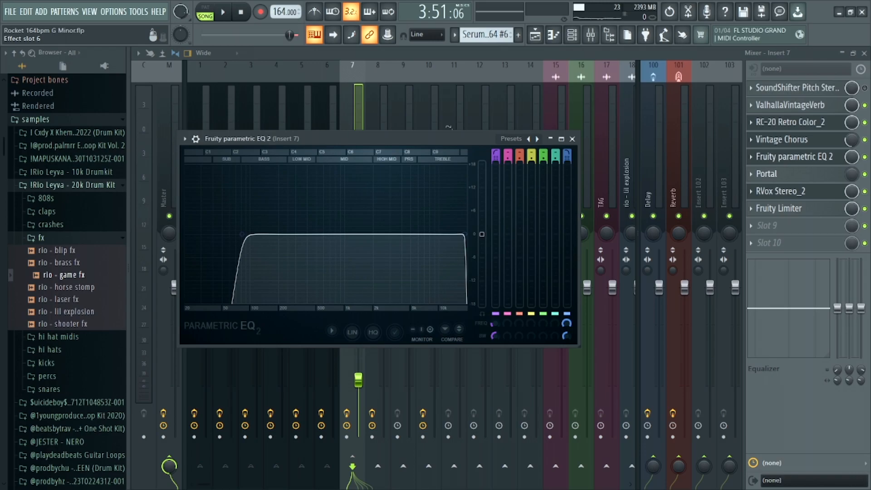
click(772, 174)
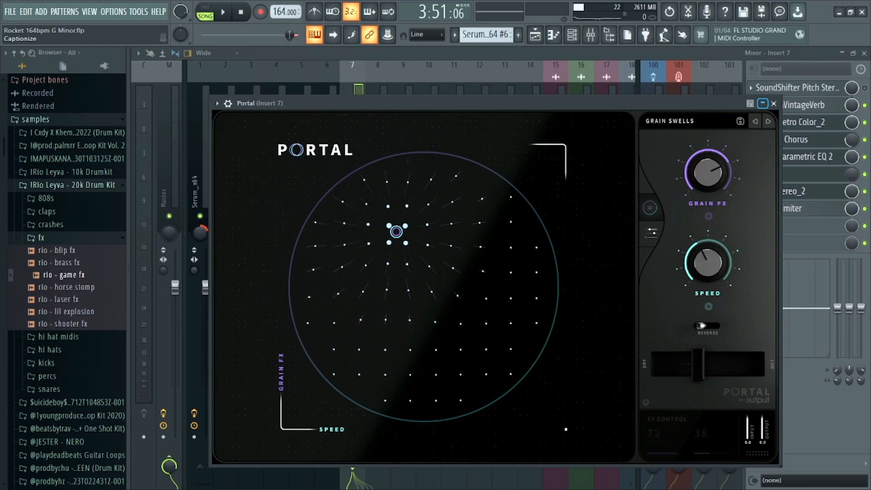
click(774, 103)
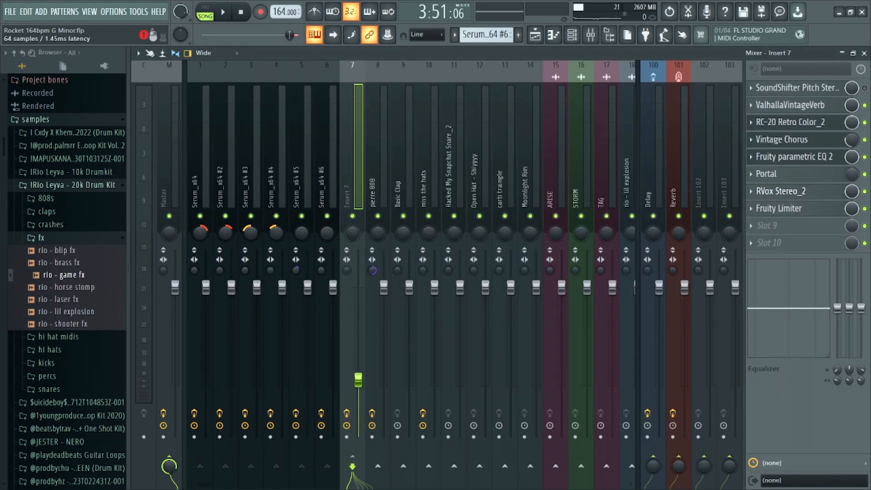
Step: View the RVox Stereo_2 and Fruity Limiter settings on Insert 7, closing each effect window
click(781, 192)
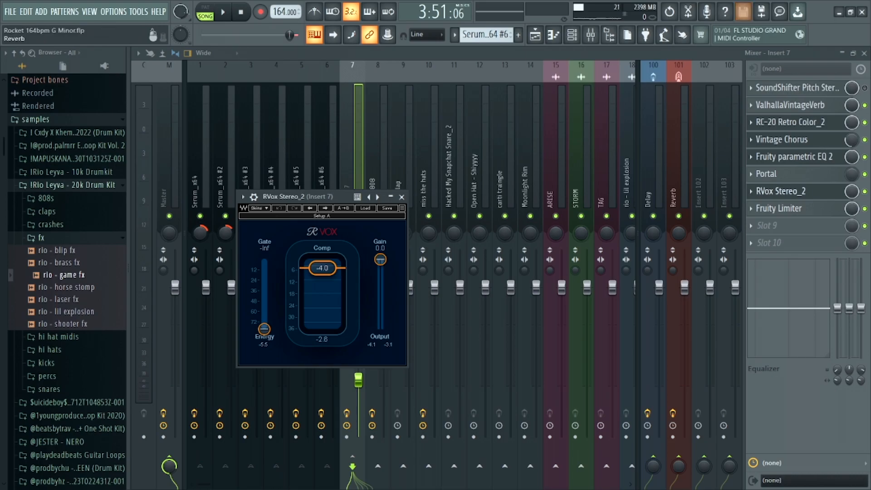
click(402, 197)
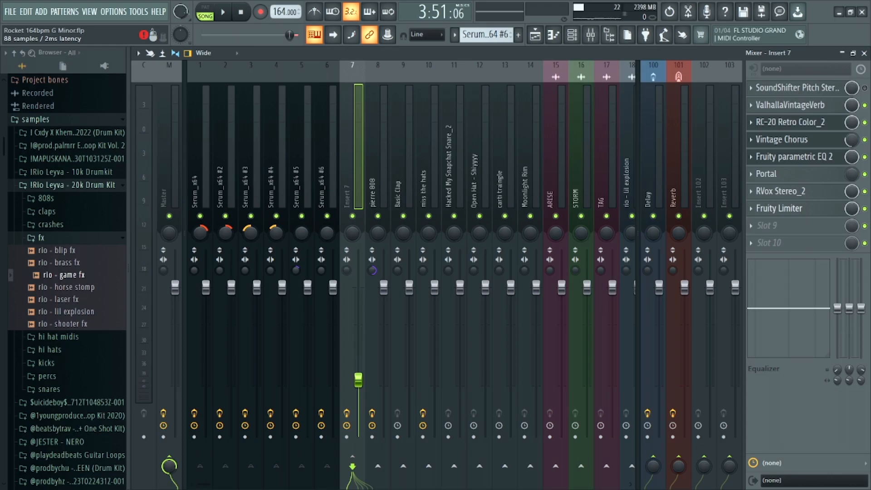
click(779, 208)
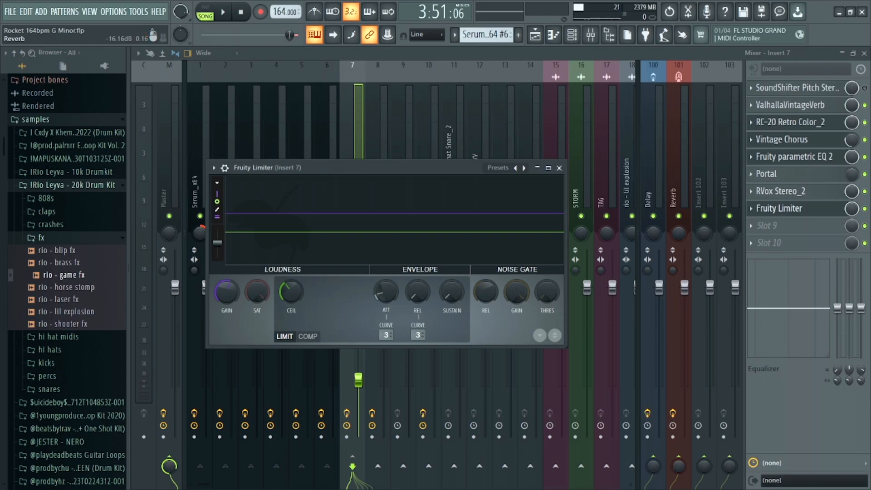
click(560, 167)
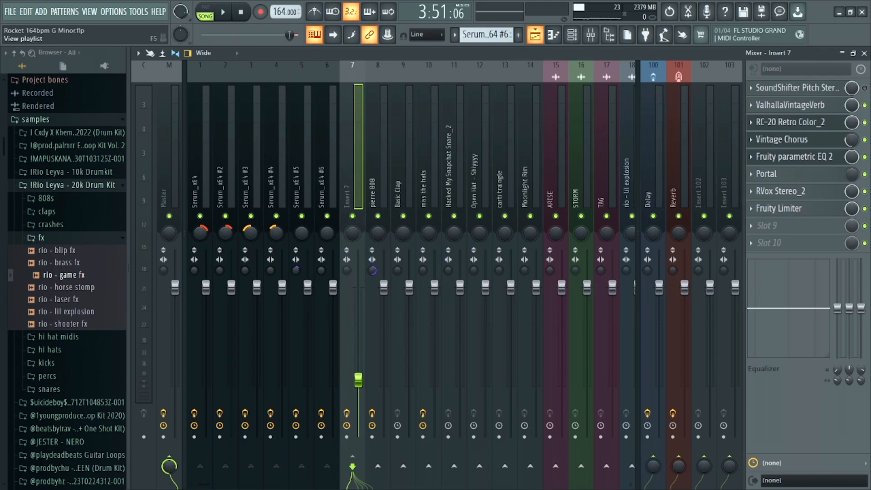